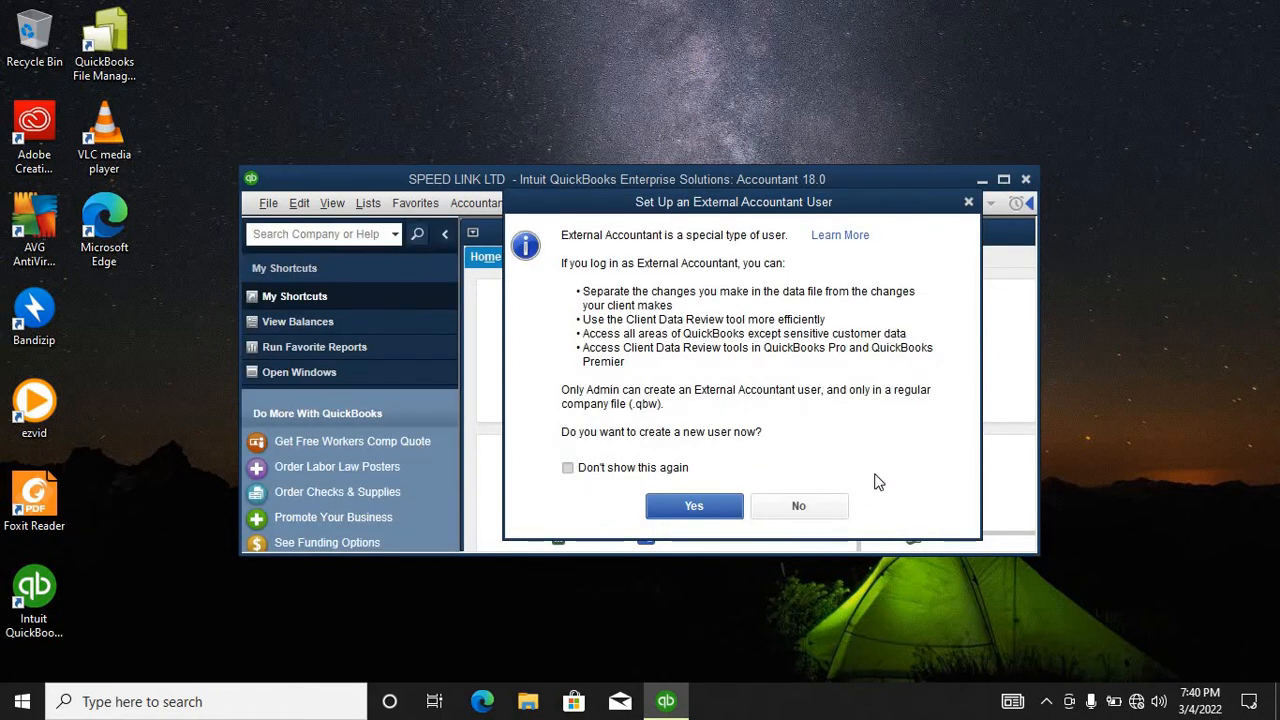
Step: Decline the External Accountant prompt, close Accountant Center, maximize Home and collapse My Shortcuts
click(818, 507)
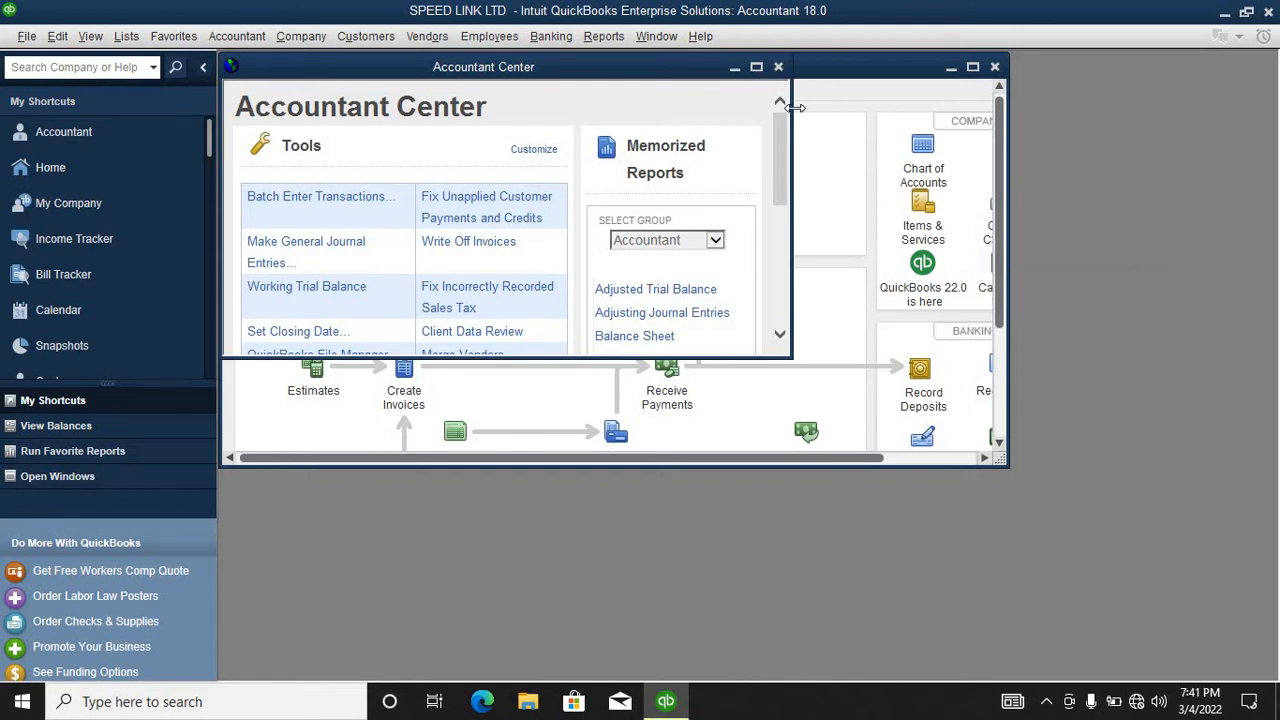
click(778, 67)
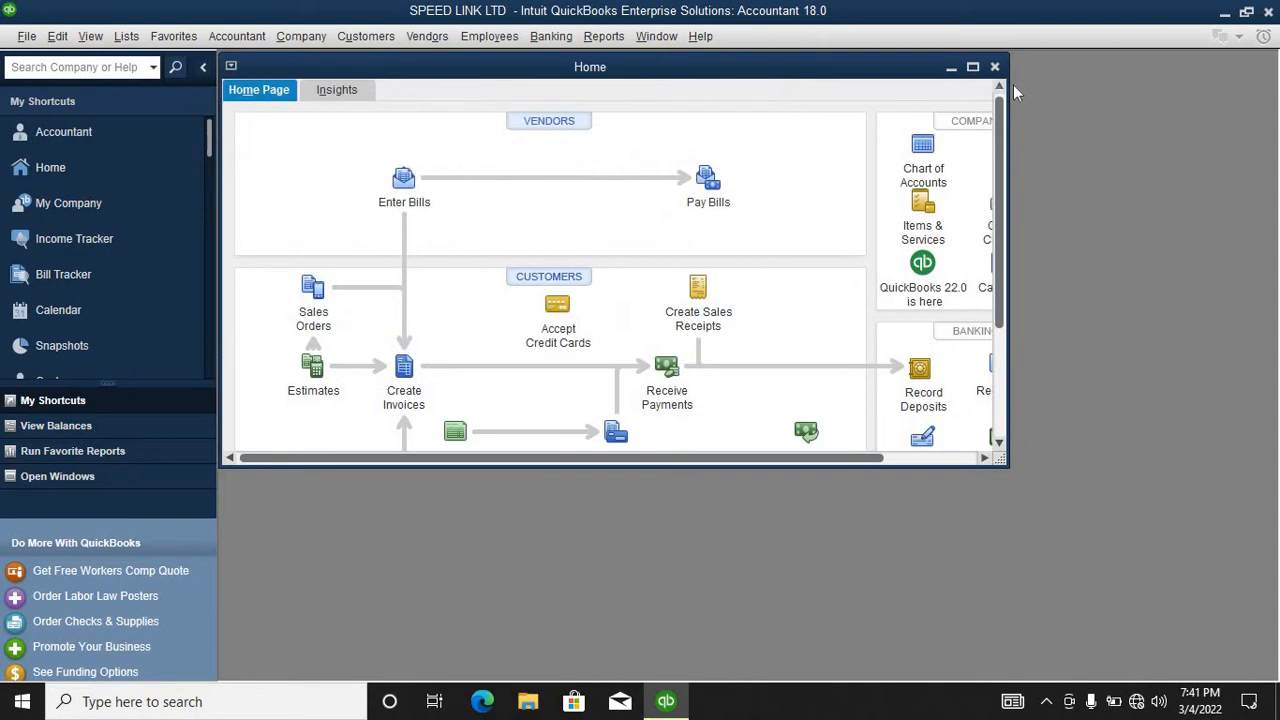
click(971, 66)
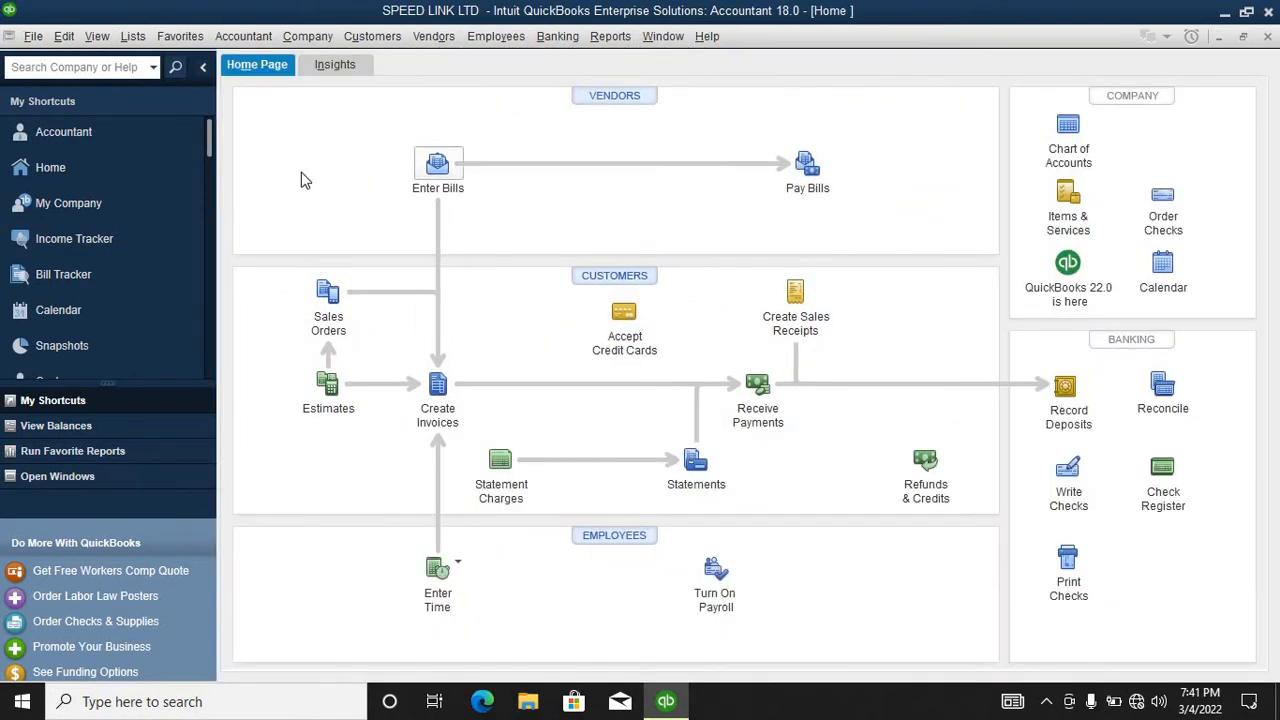
click(203, 70)
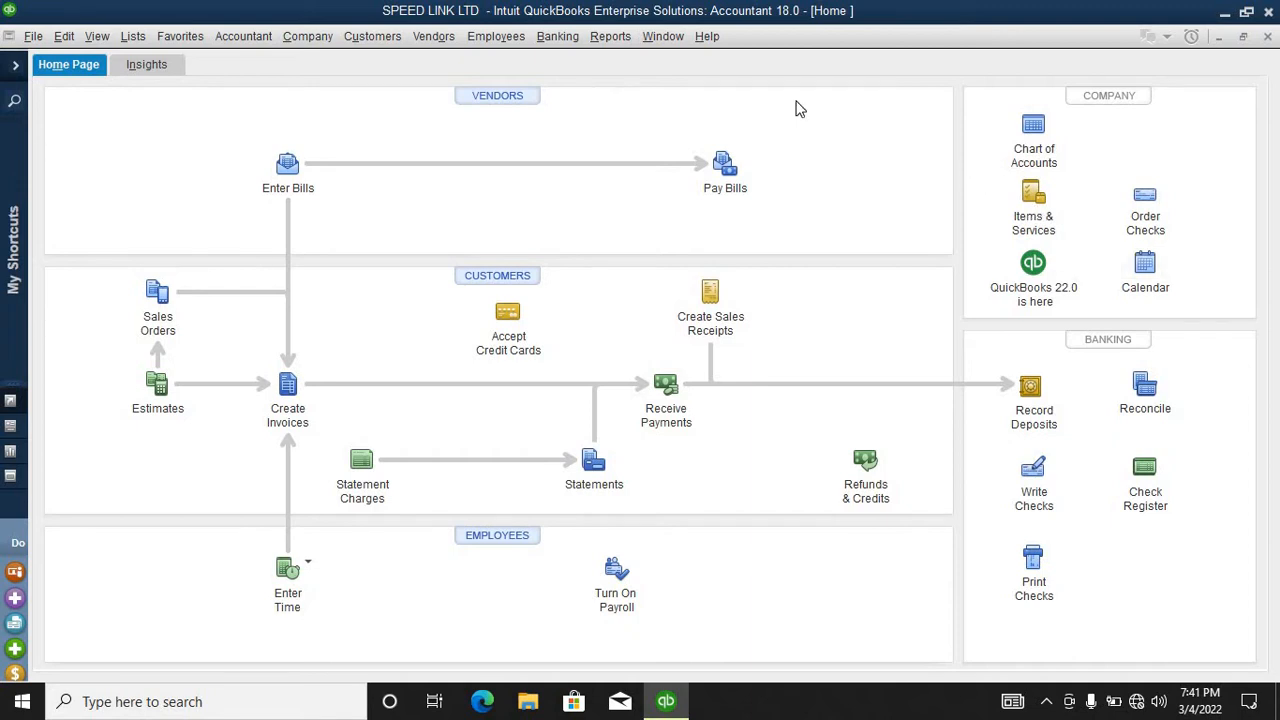
Step: Open the Vendor Center from the Vendors menu and start a New Vendor record
click(440, 40)
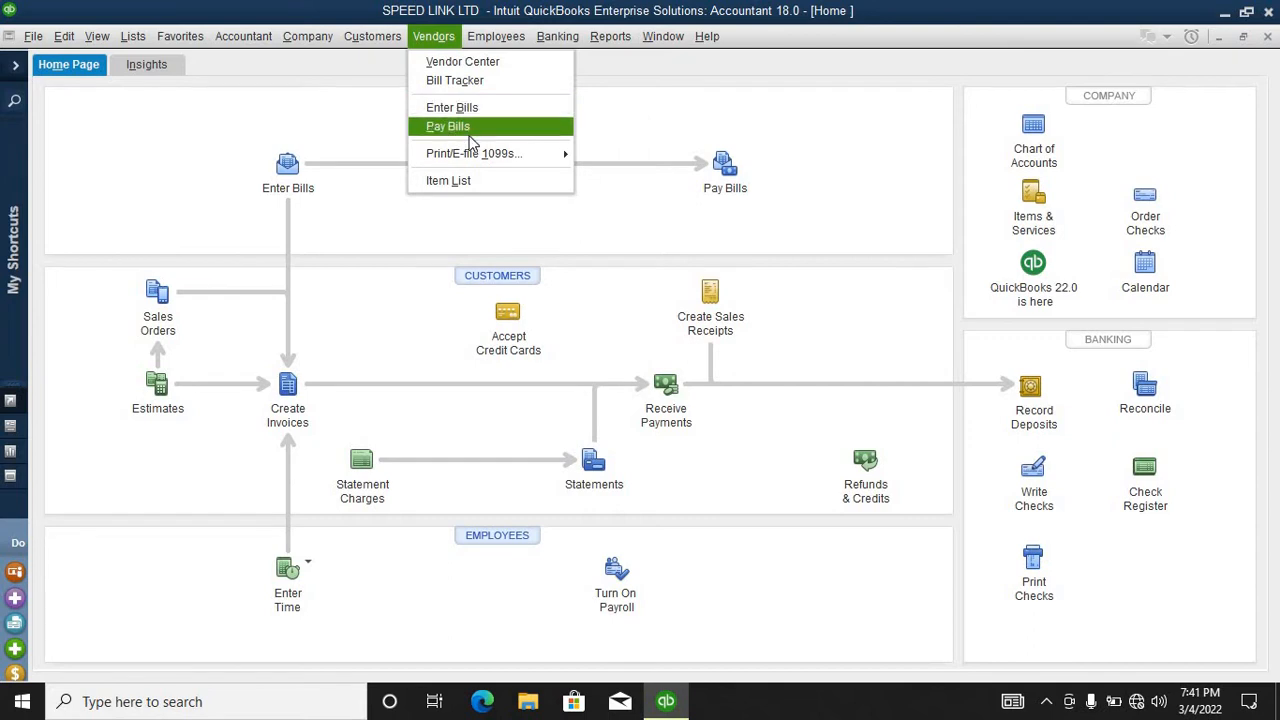
click(463, 64)
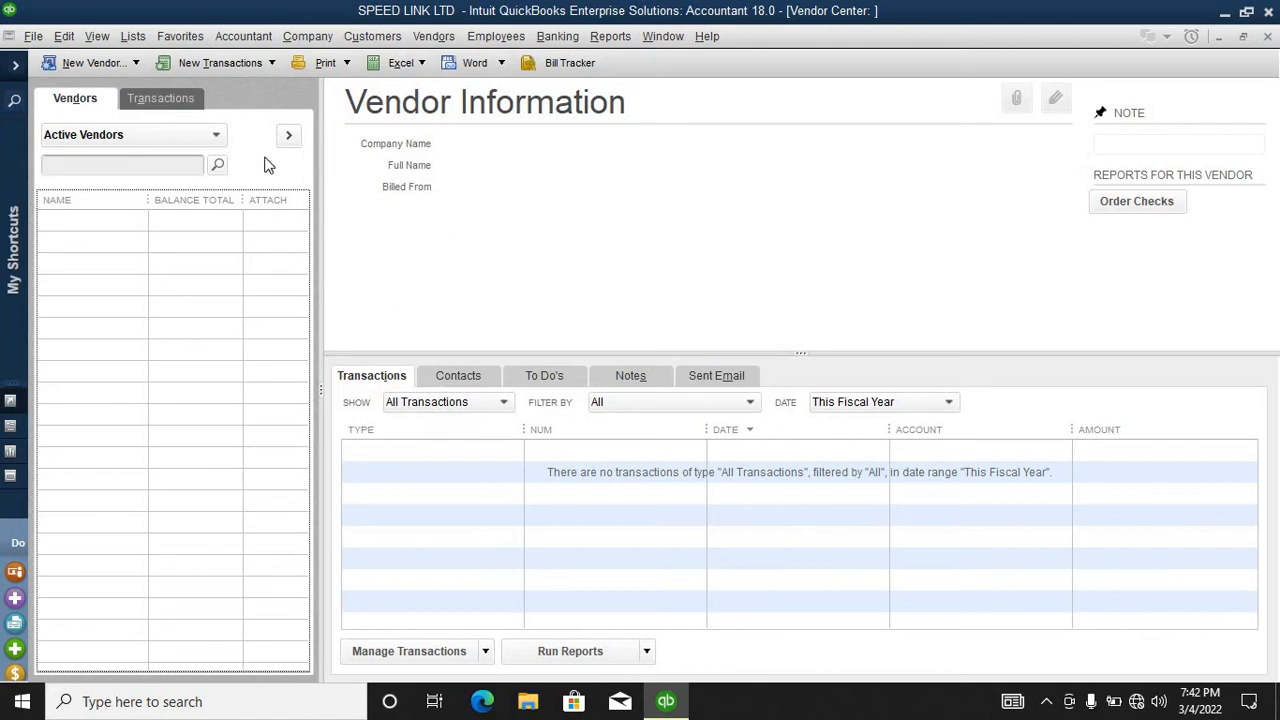
click(106, 63)
click(95, 88)
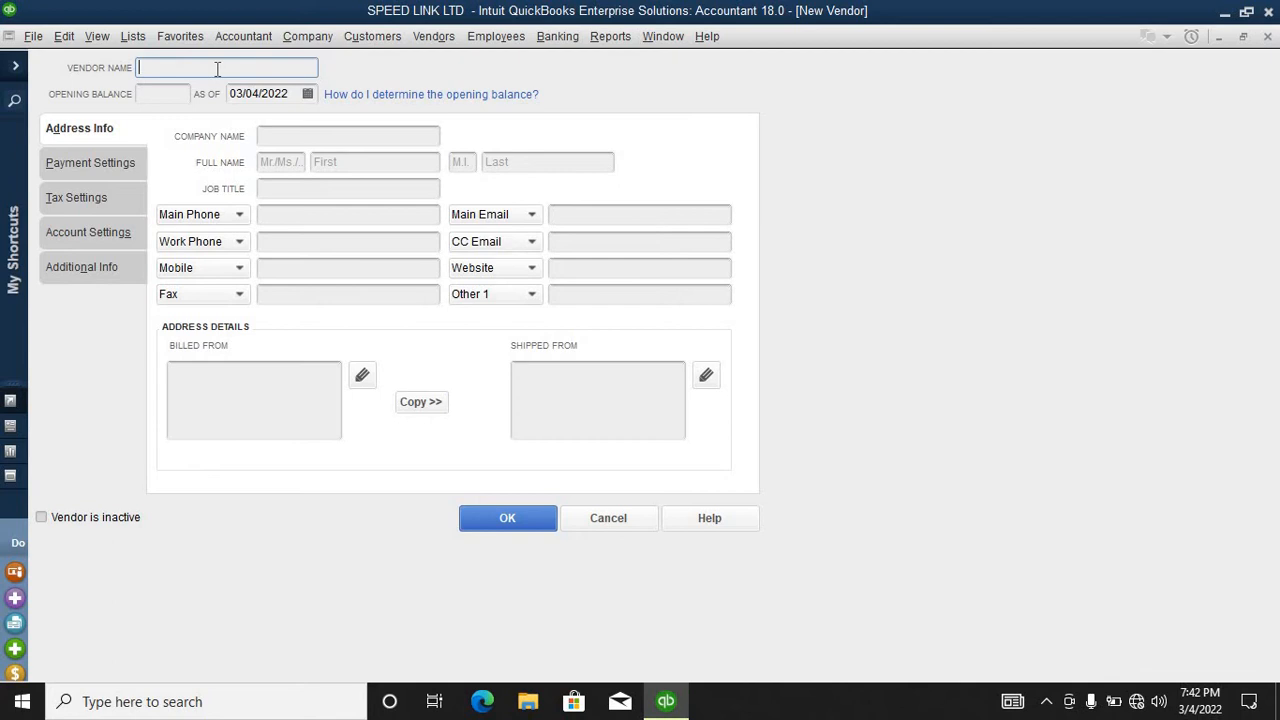
Step: Enter ABC TRANSPORTERS LTD as the Vendor Name, fixing typos, then select the name
text(a)
key(BackSpace)
text(ABC)
text(TRANSP)
text(OT)
key(BackSpace)
text(RTERS LTD)
drag(287, 74, 110, 45)
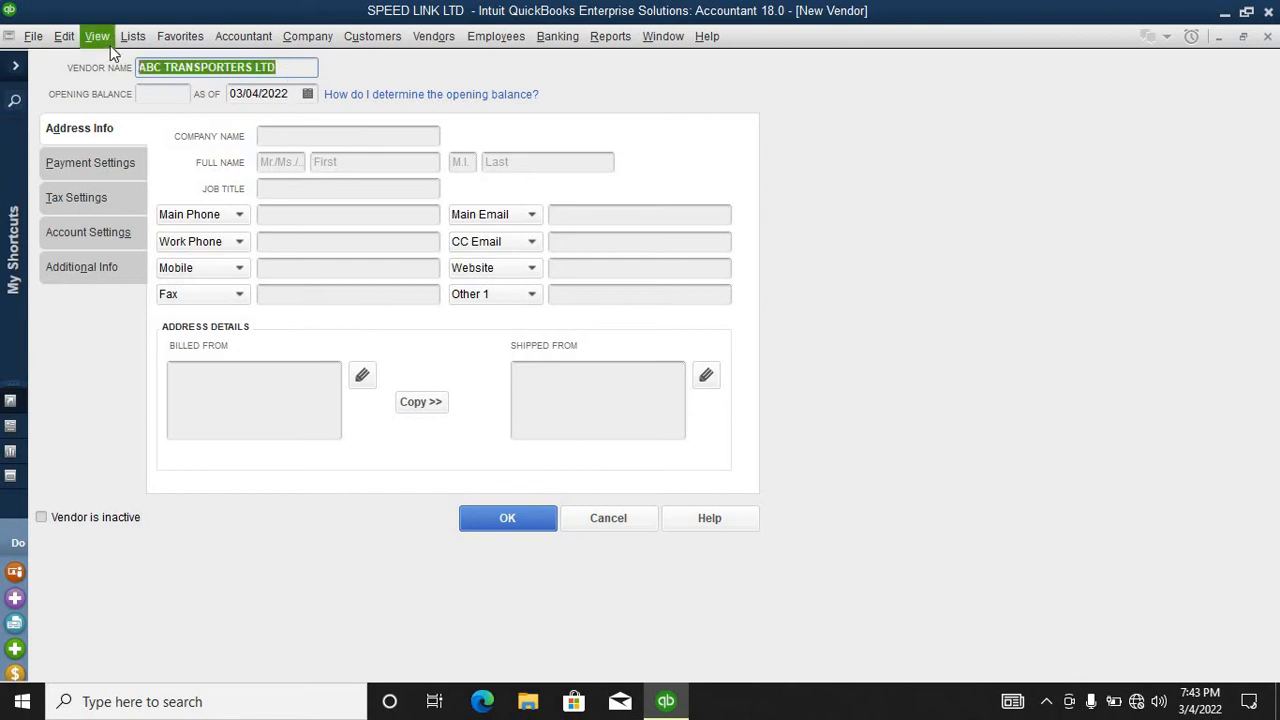
Step: Copy the vendor name ABC TRANSPORTERS LTD into the Company Name field
right_click(166, 67)
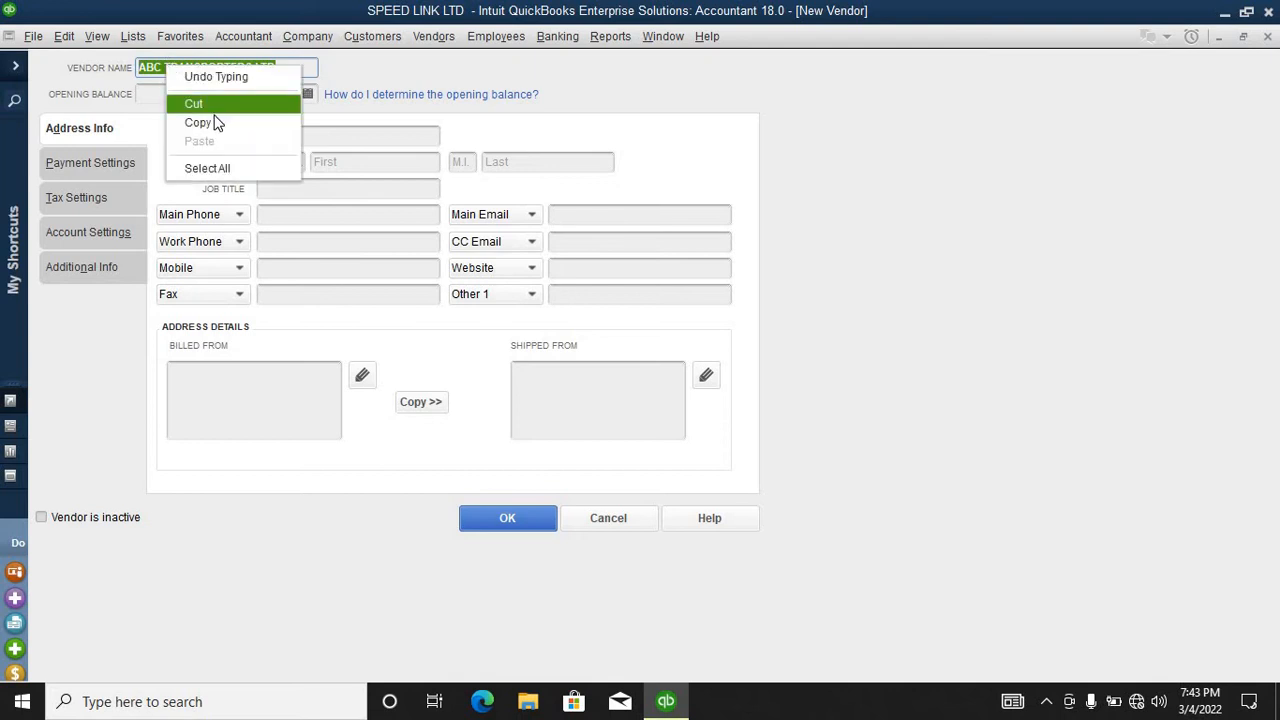
click(214, 123)
click(296, 137)
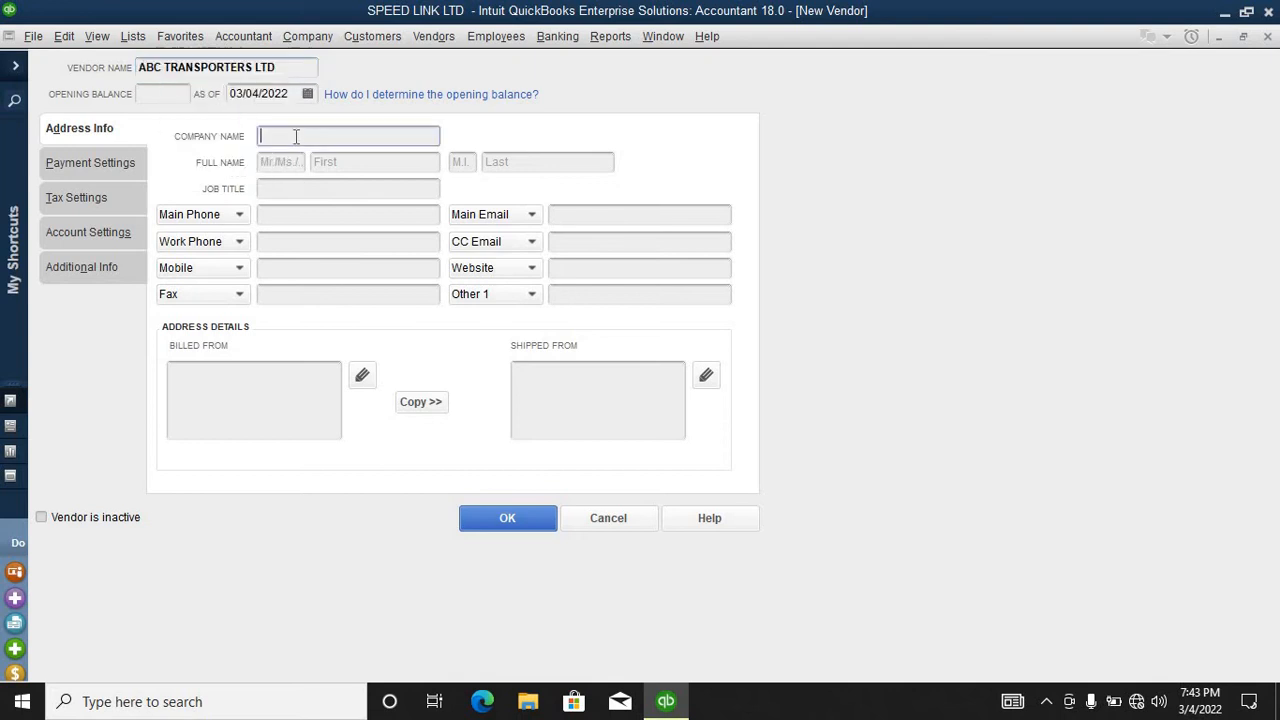
right_click(294, 143)
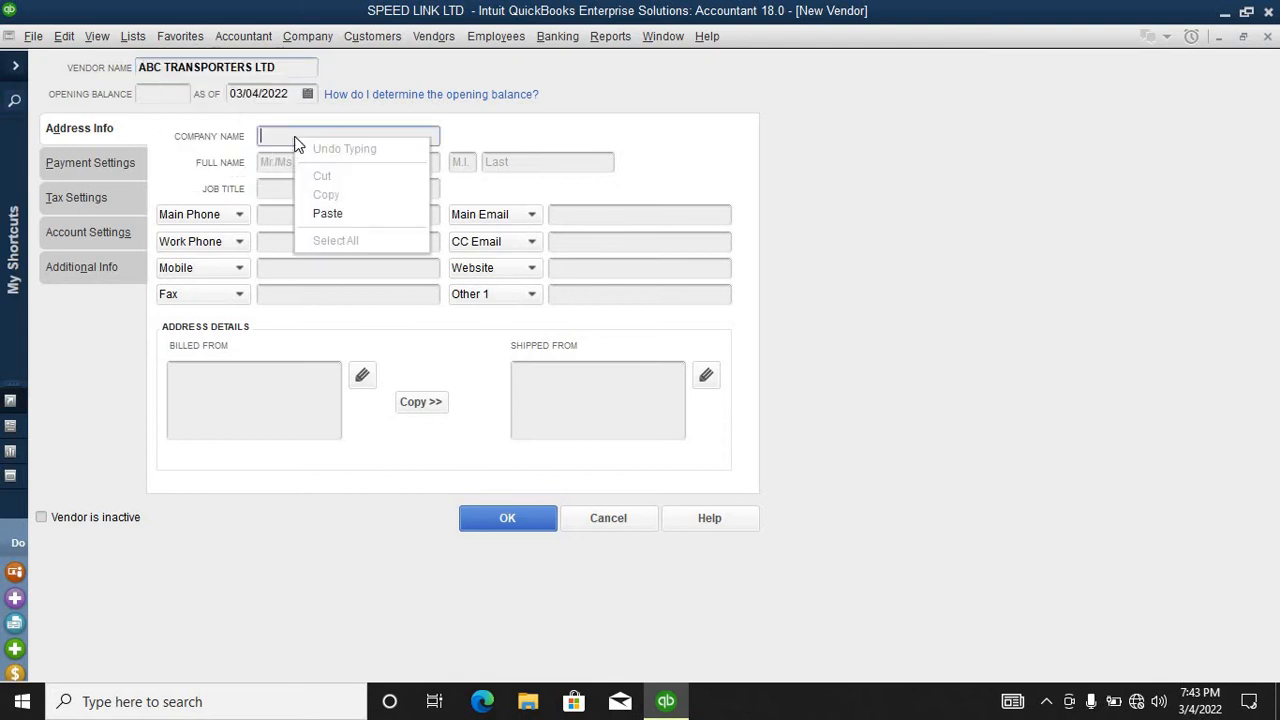
click(329, 213)
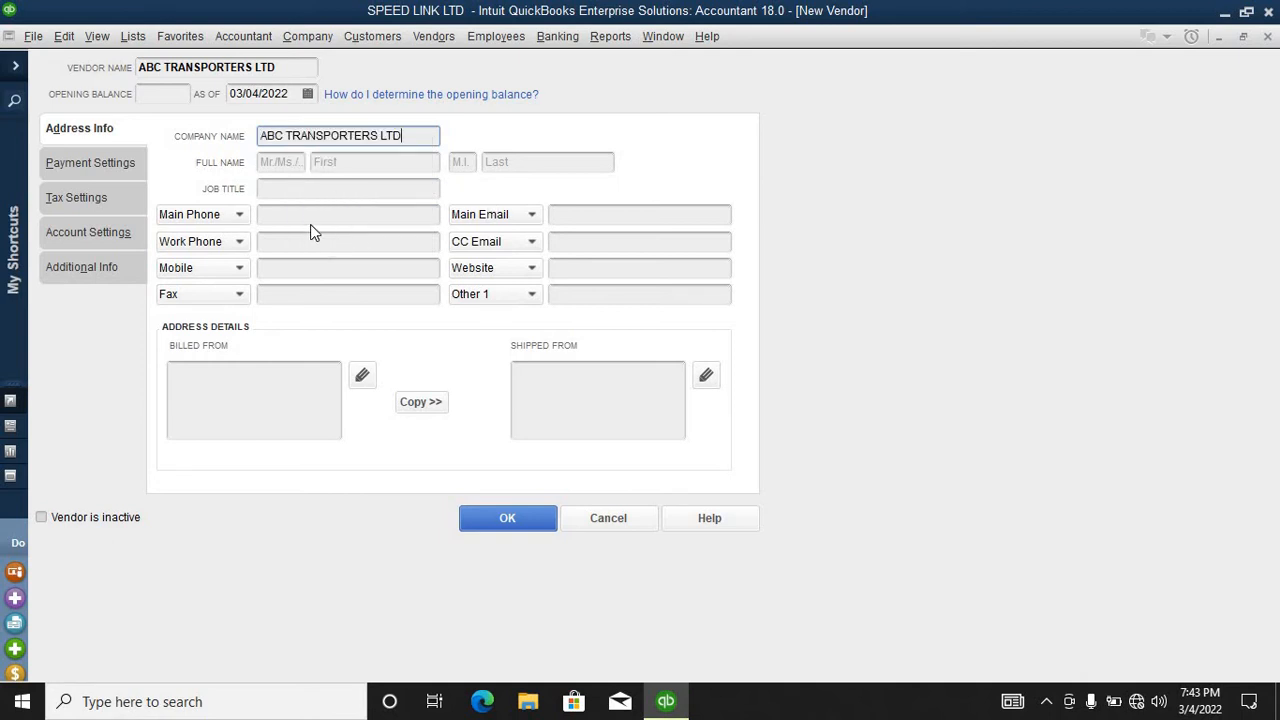
Step: Fill in the contact's first name and the Main Phone number
click(357, 163)
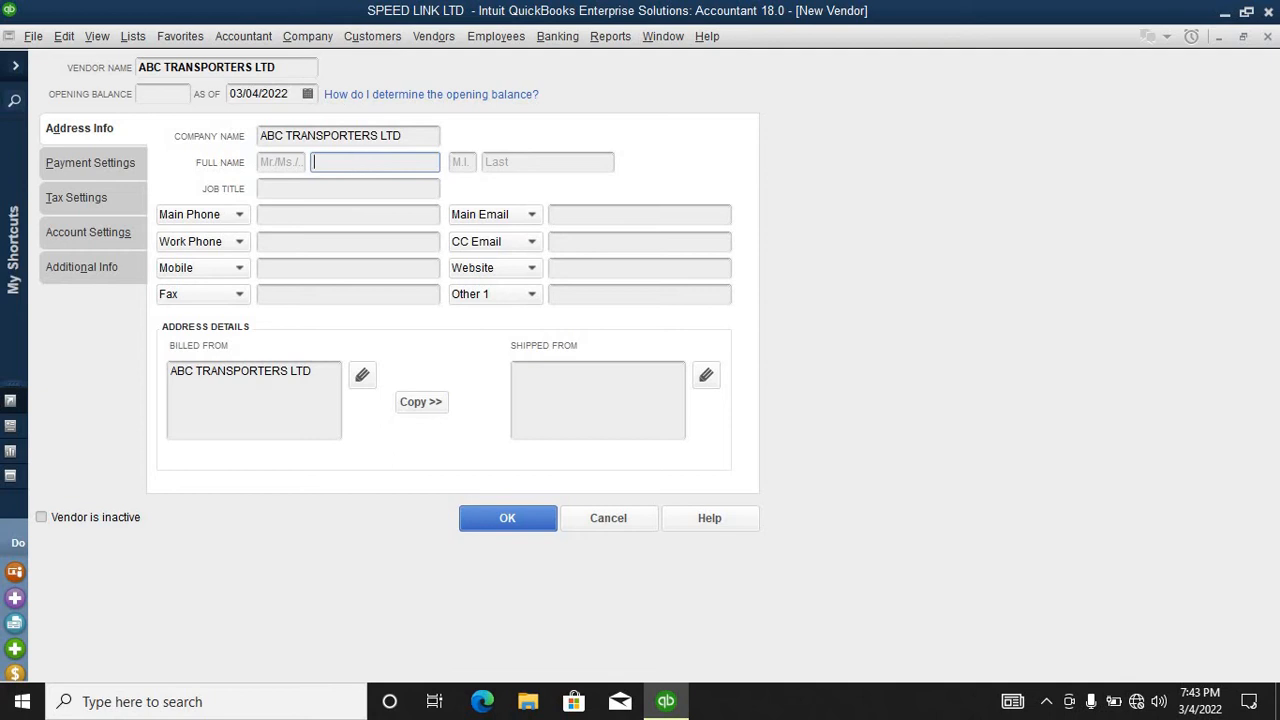
text(John)
click(322, 216)
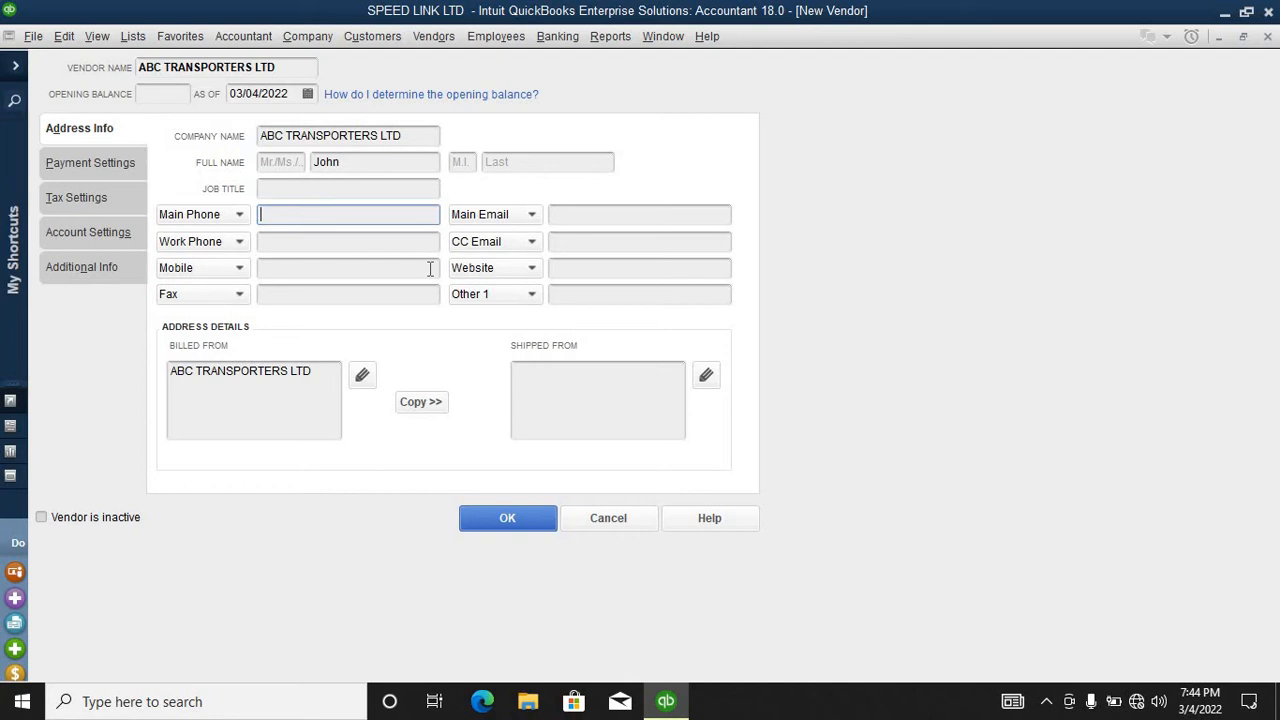
Step: Enter the contact's e-mail address in the Main Email field, correcting a stray letter
click(563, 220)
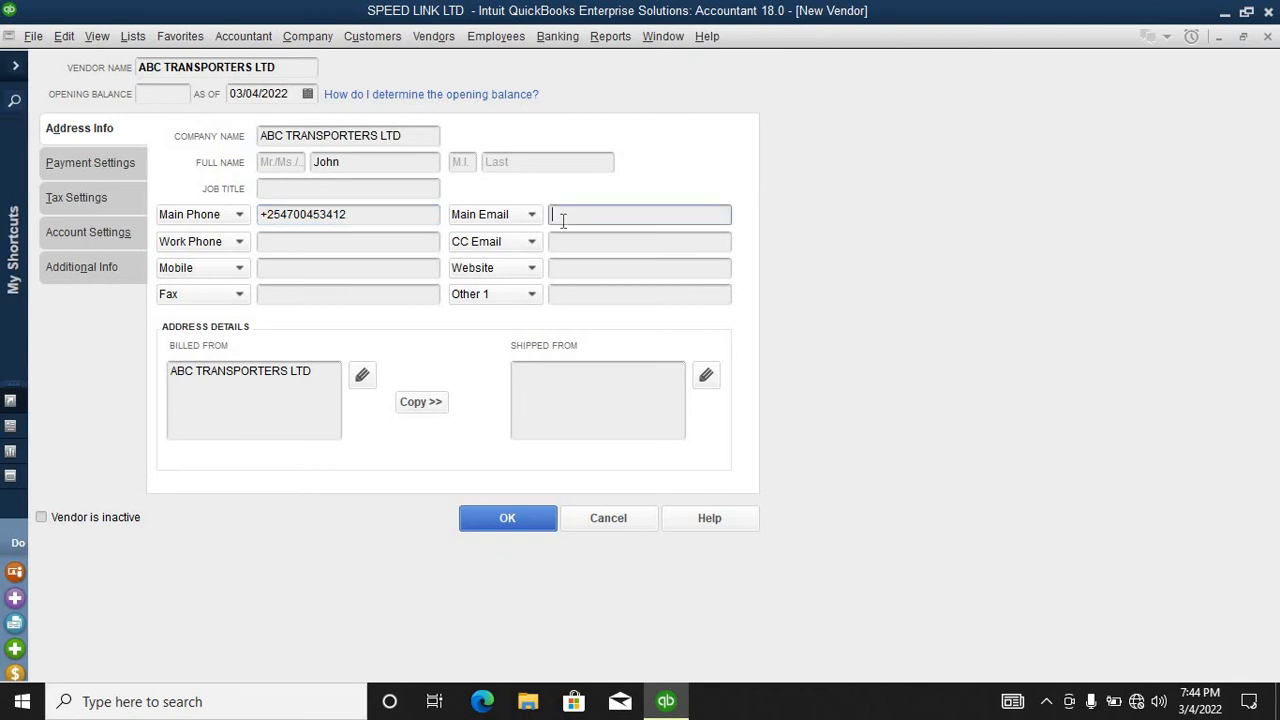
Step: Copy the billing address to Shipped From, confirm it, and save ABC TRANSPORTERS LTD
click(419, 405)
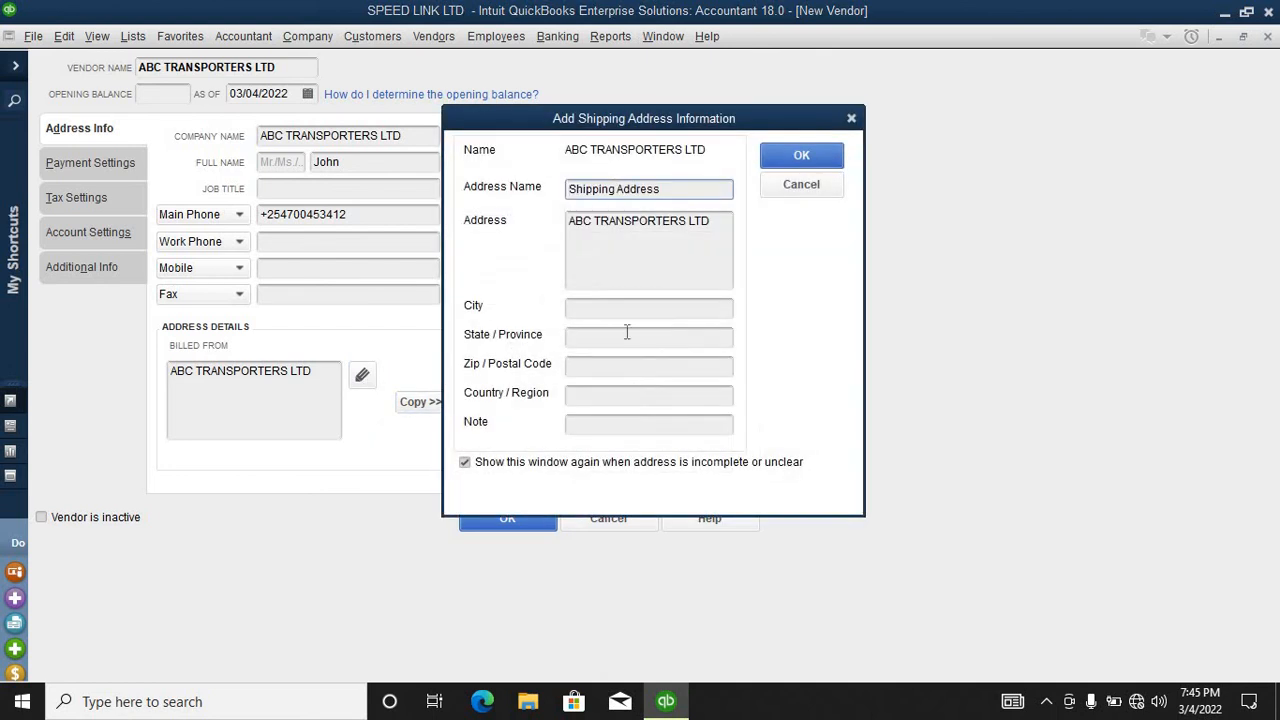
click(804, 155)
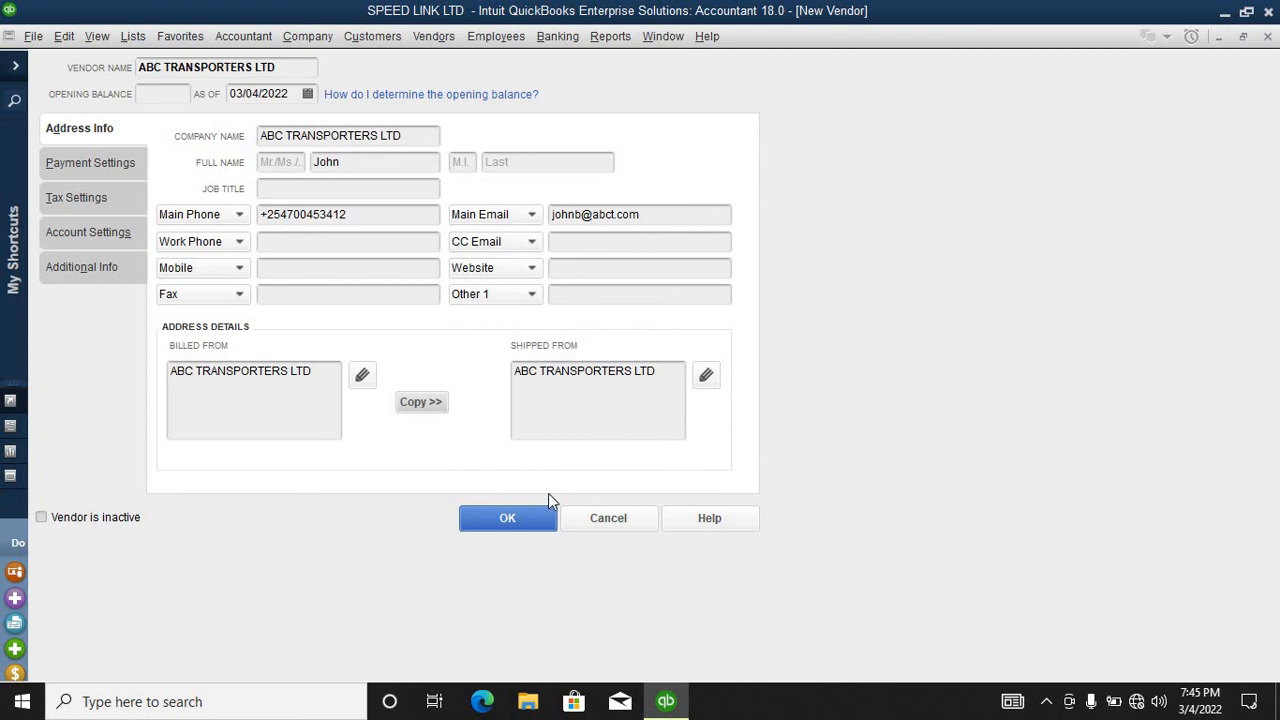
click(520, 518)
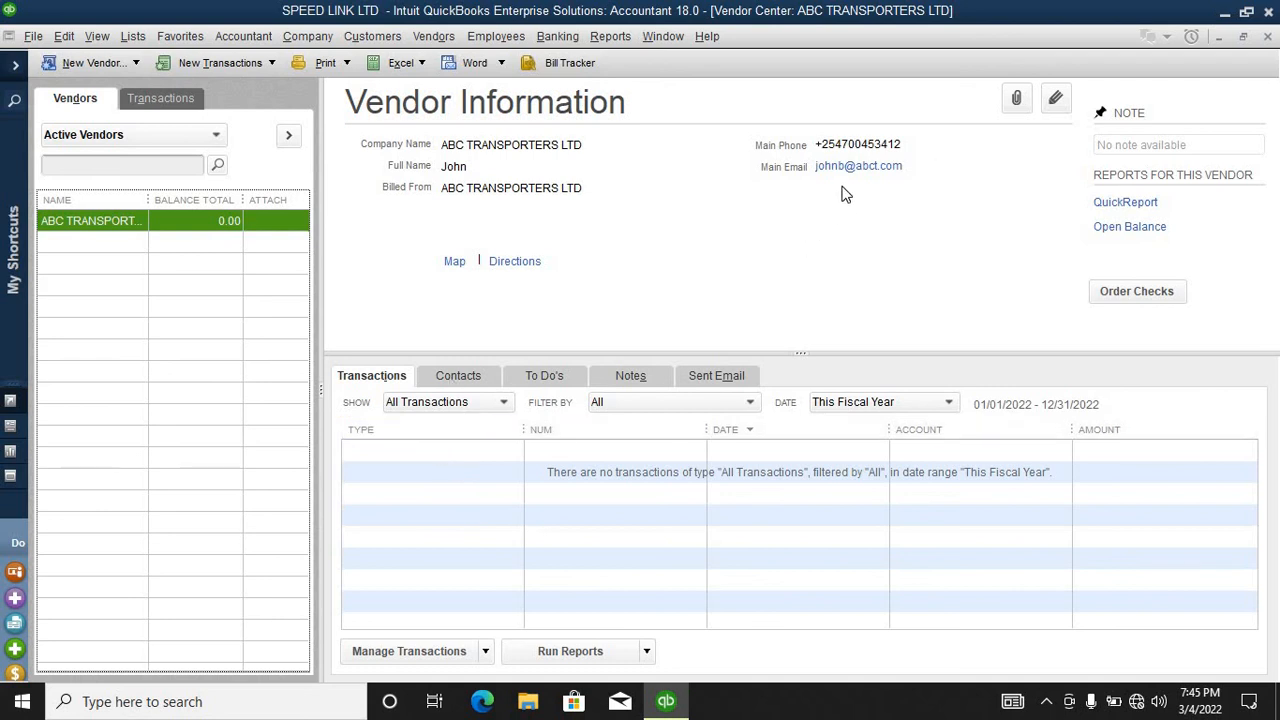
Step: Exit QuickBooks, confirming Yes to close the SPEED LINK LTD company
click(1267, 11)
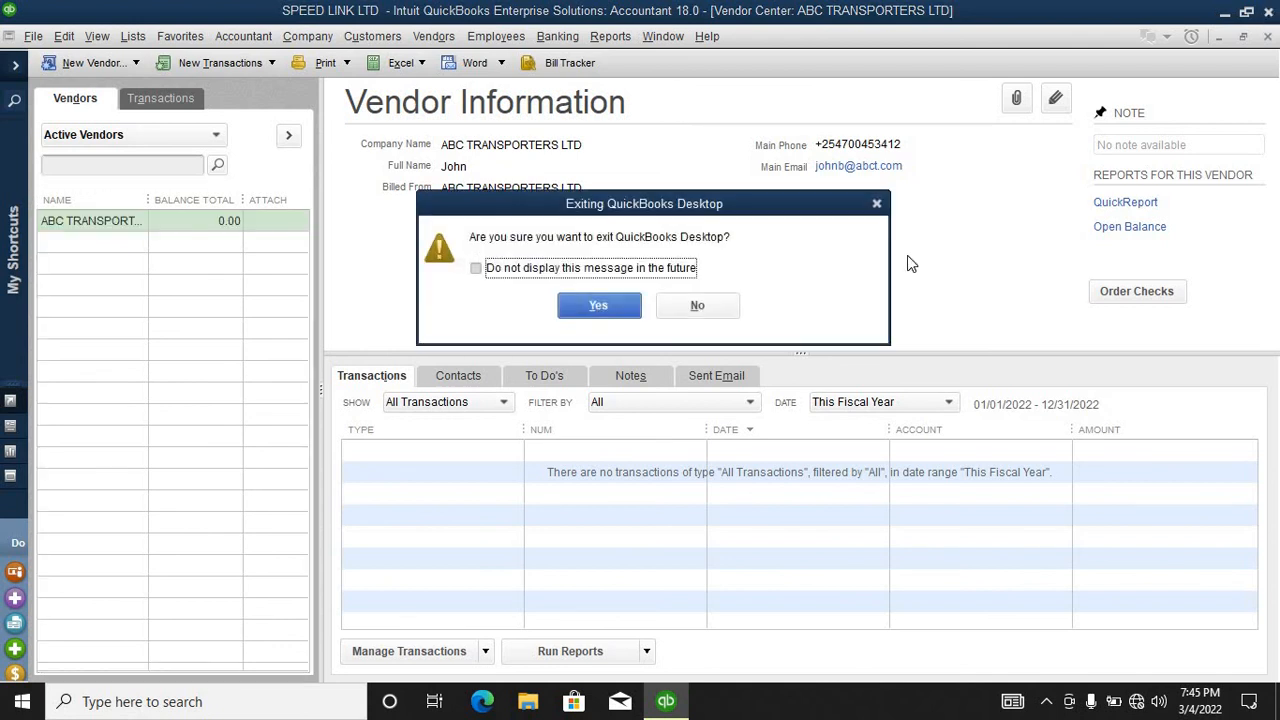
click(578, 314)
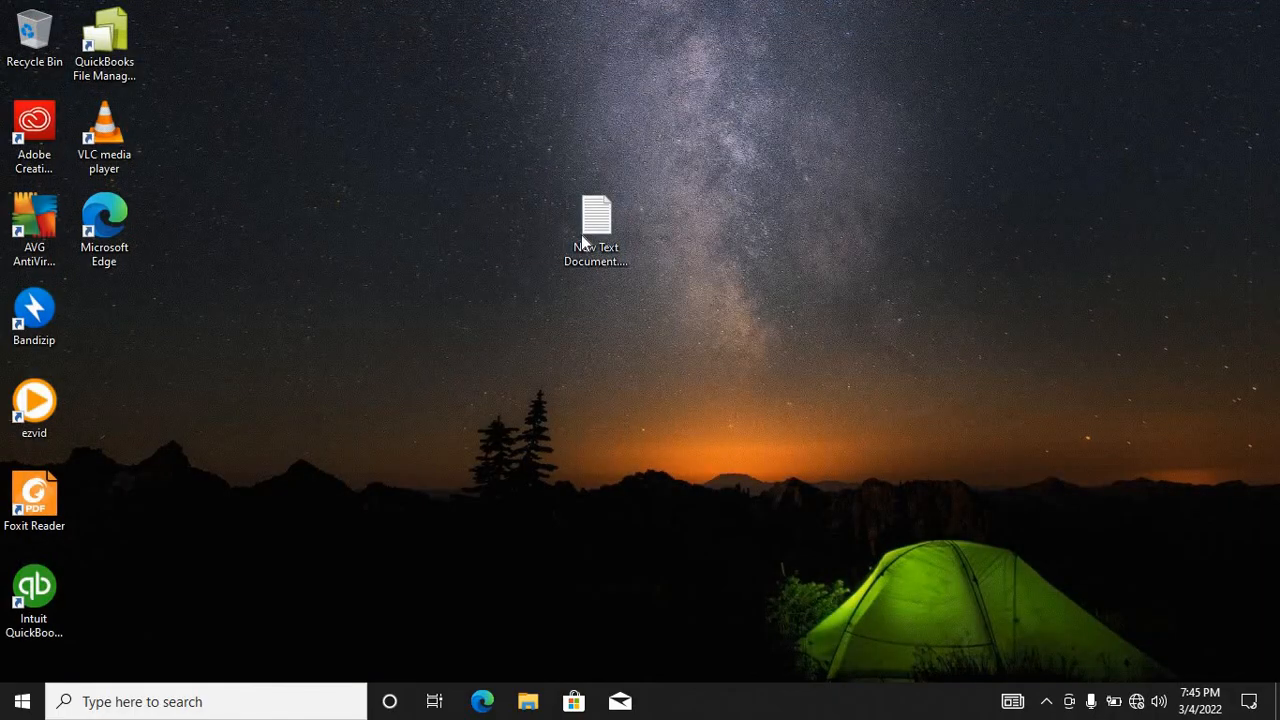
Step: Open New Text Document.txt in Notepad, maximize it, and indent the THAMK YOU FOR WATCHING line
double_click(583, 232)
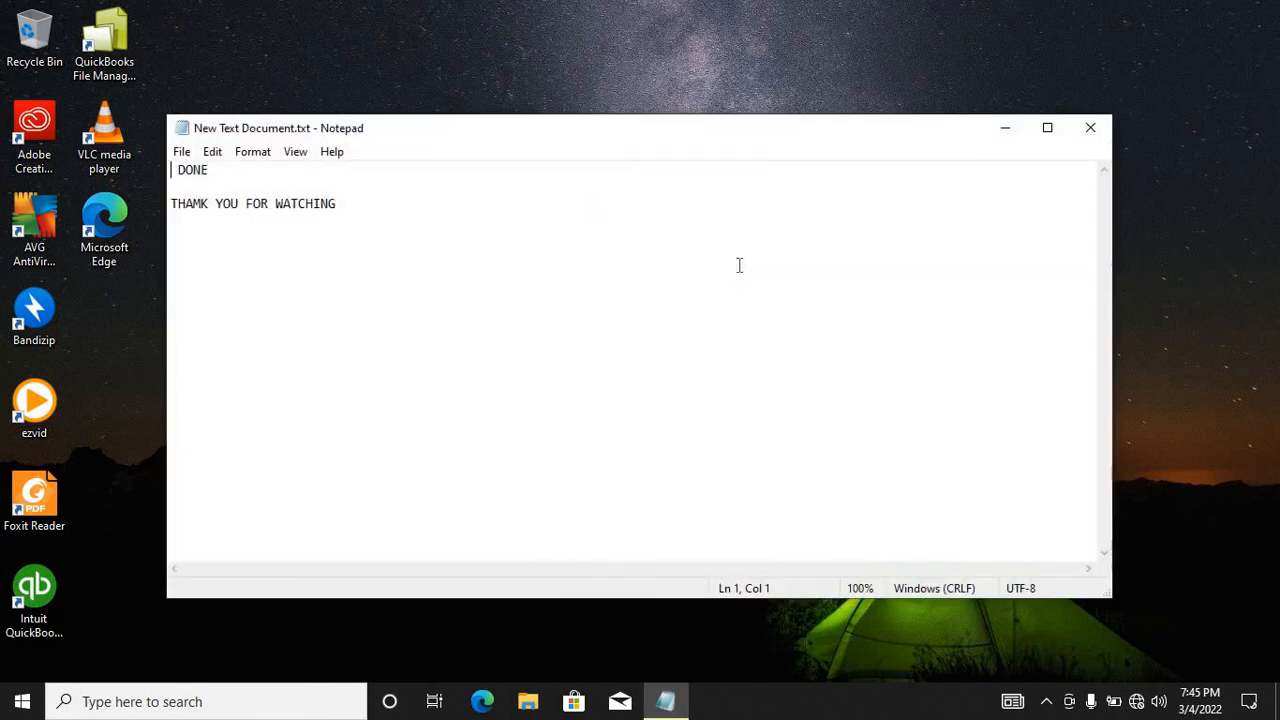
click(1047, 127)
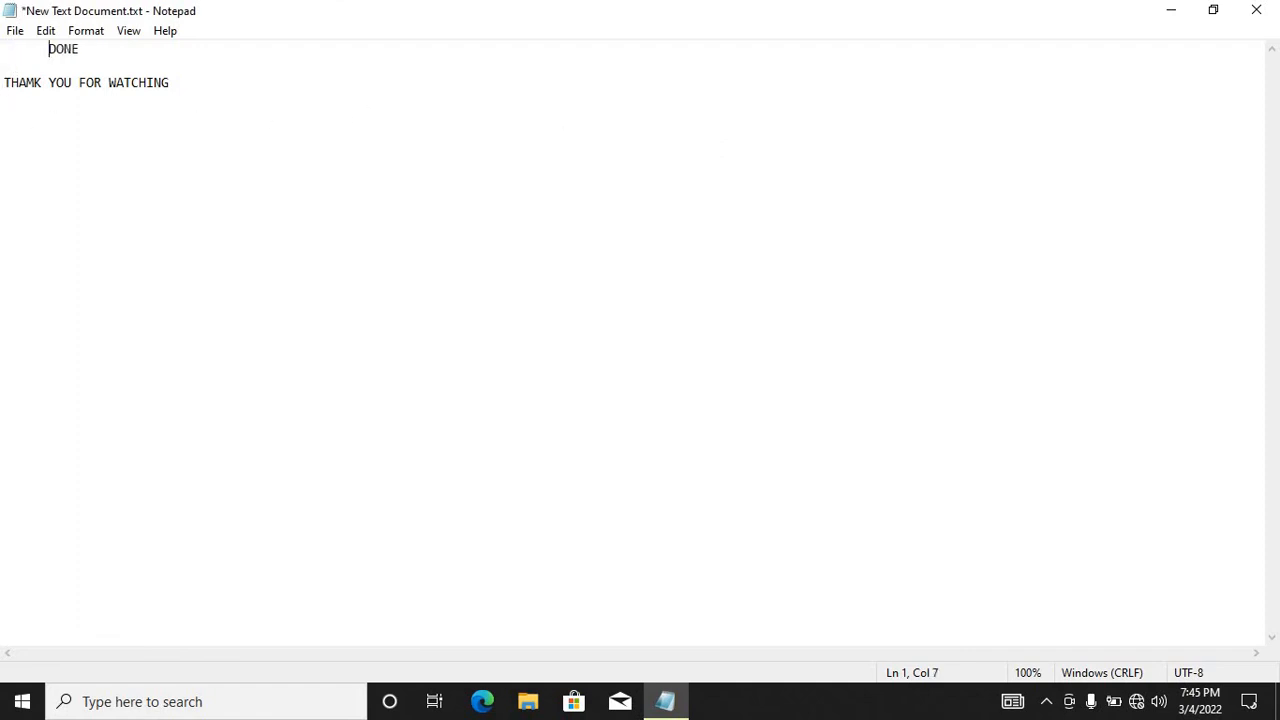
click(7, 82)
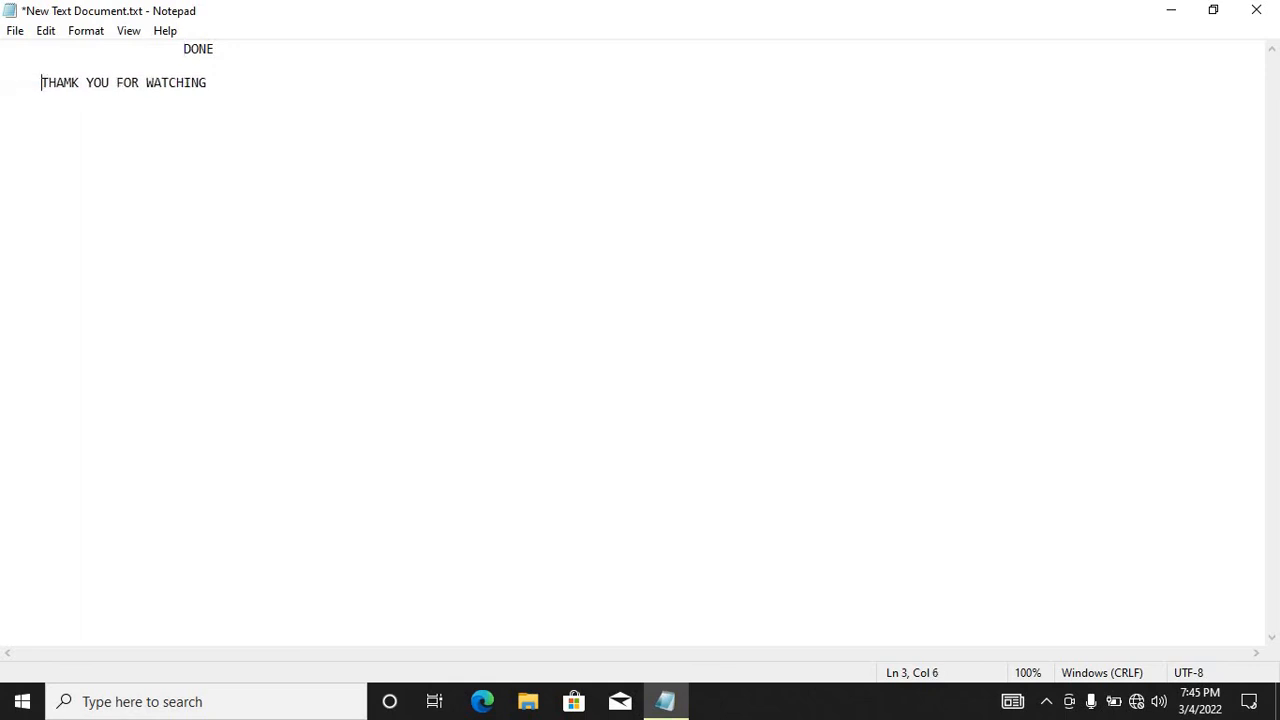